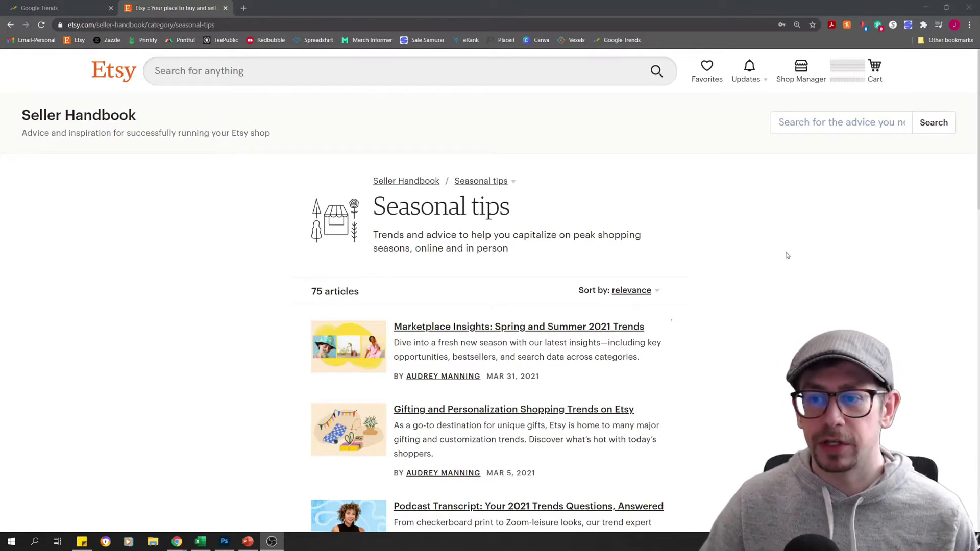
Open the seller handbook article "Marketplace Insights: Spring and Summer 2021 Trends" from the Seasonal tips list.
scroll(786, 254, "down", 1)
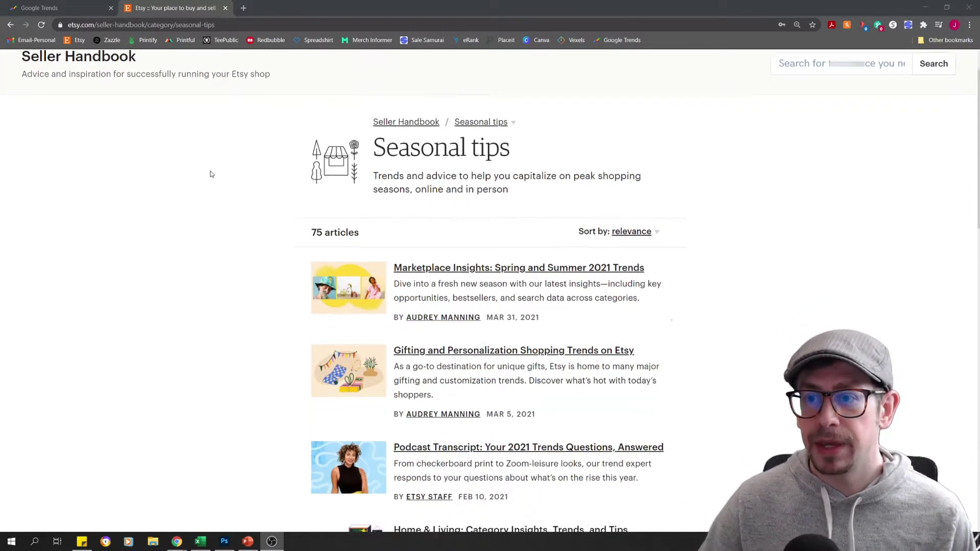
scroll(211, 174, "down", 1)
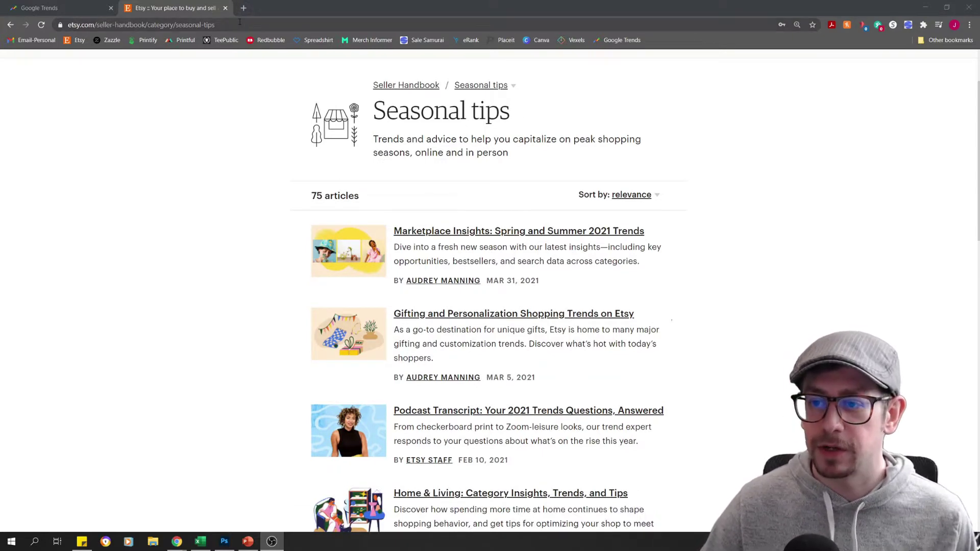
left_click(910, 254)
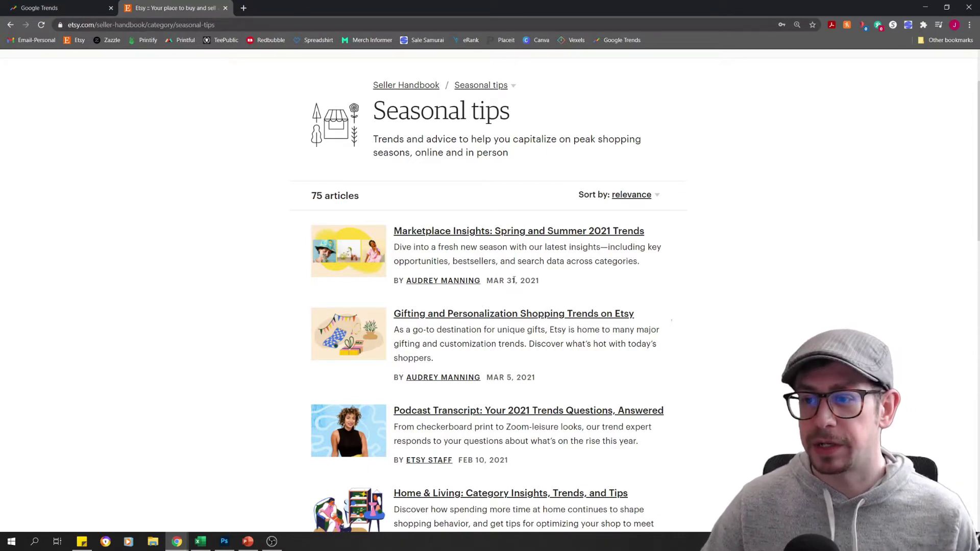
left_click(533, 233)
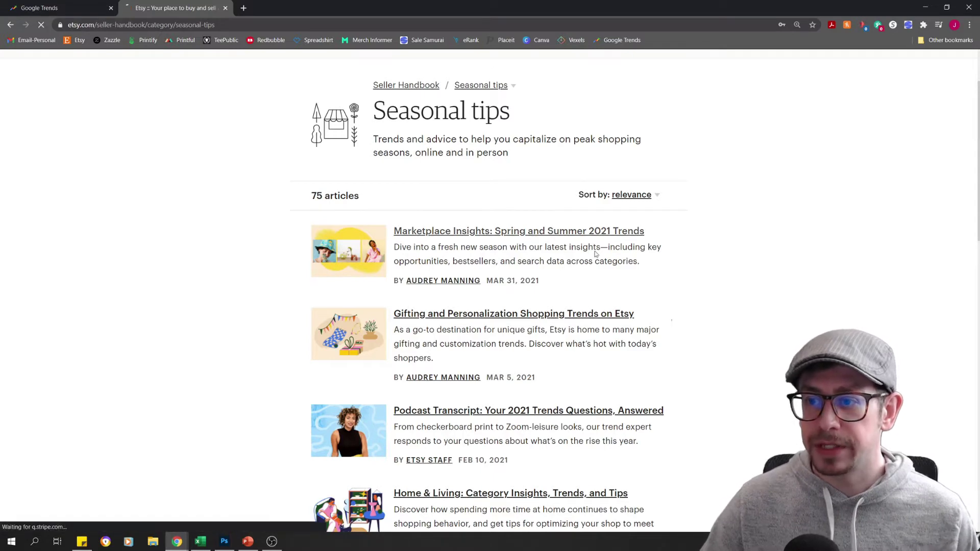
Read through the article's report usage tips, season overview and cross-category trends, including the key seasonal themes.
scroll(810, 316, "down", 5)
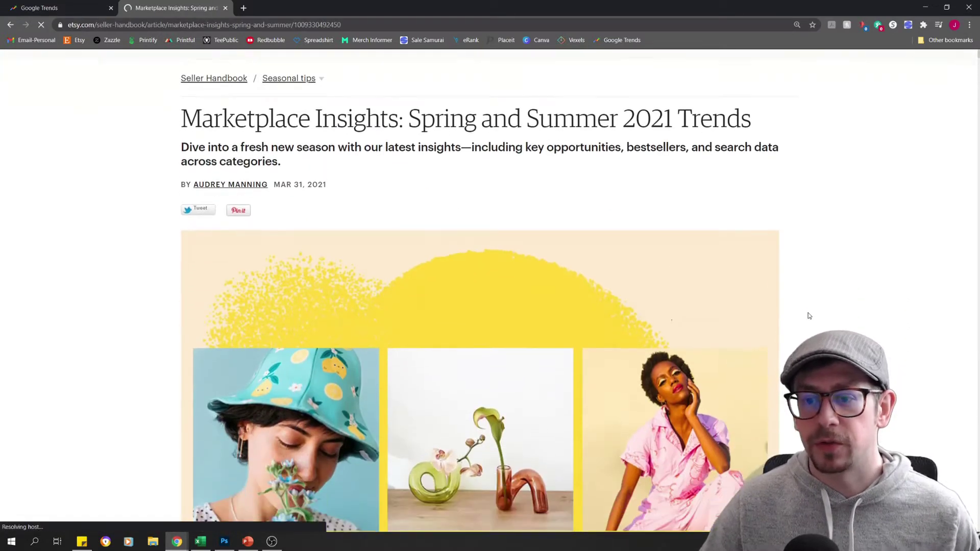
scroll(809, 318, "down", 9)
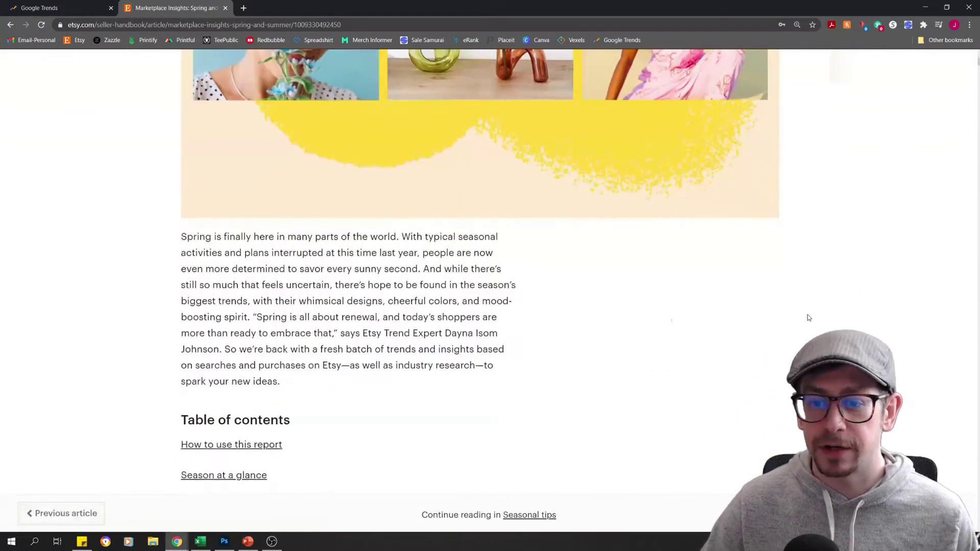
scroll(809, 318, "down", 8)
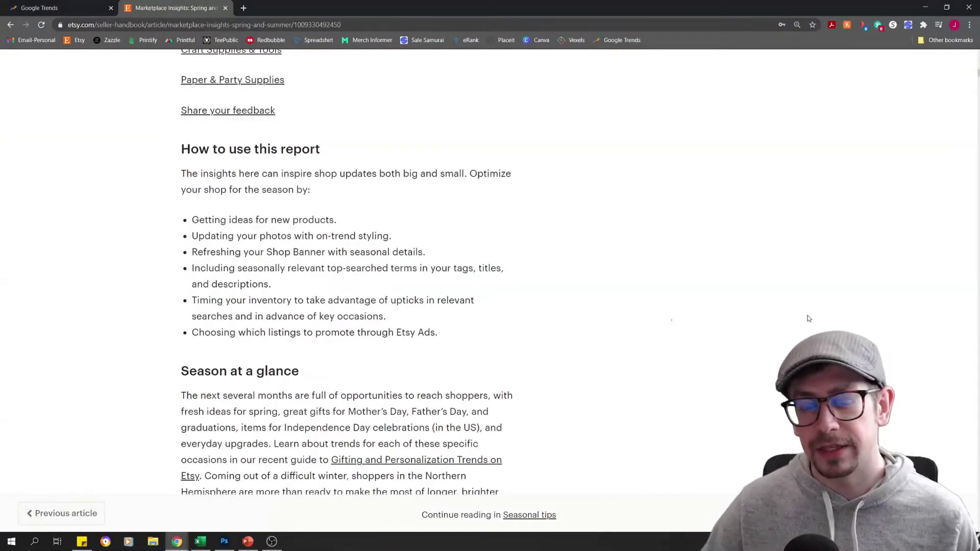
scroll(809, 318, "down", 1)
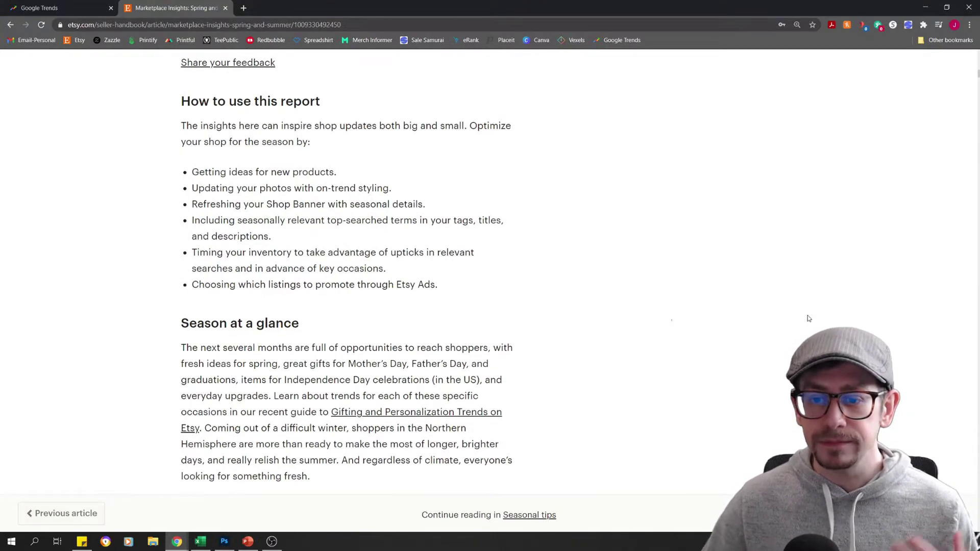
scroll(760, 293, "down", 5)
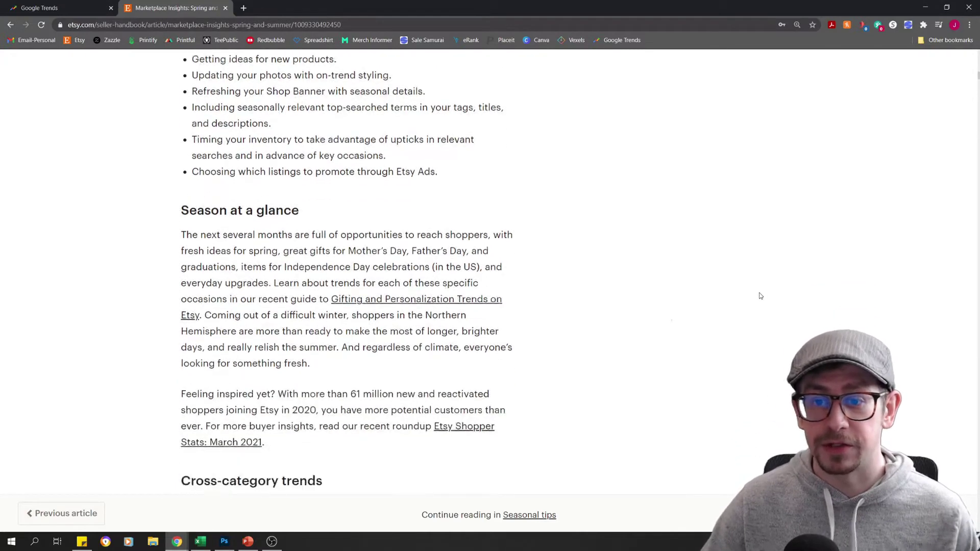
scroll(835, 311, "down", 7)
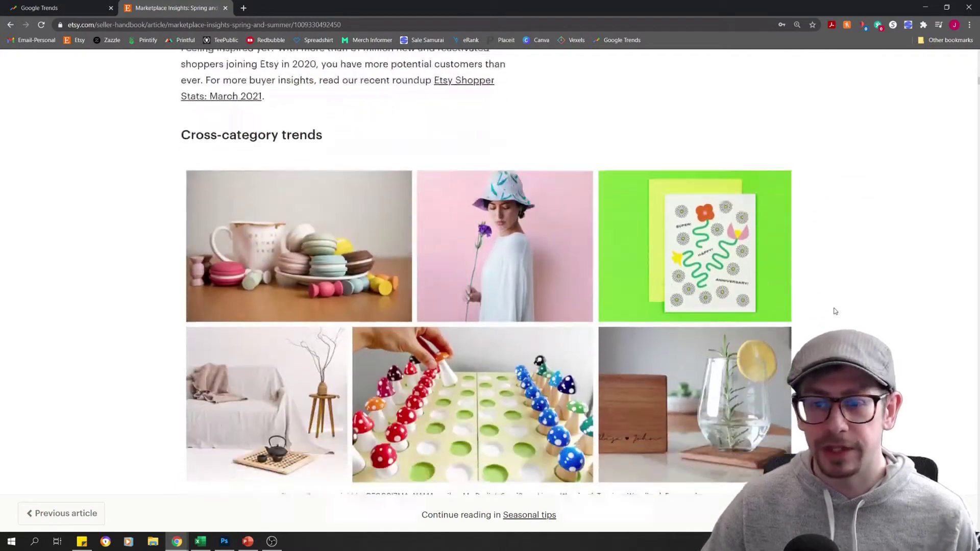
scroll(835, 311, "down", 2)
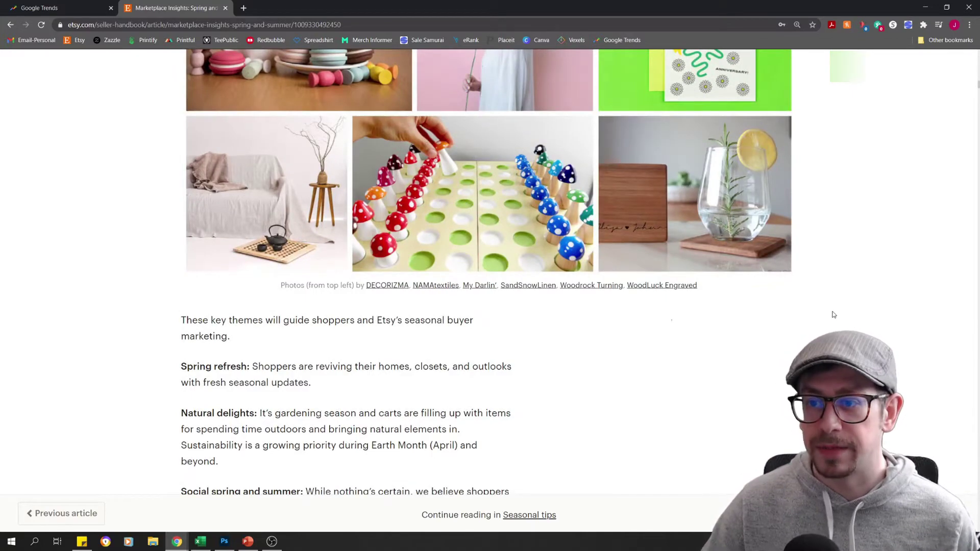
scroll(834, 314, "down", 2)
scroll(834, 315, "down", 8)
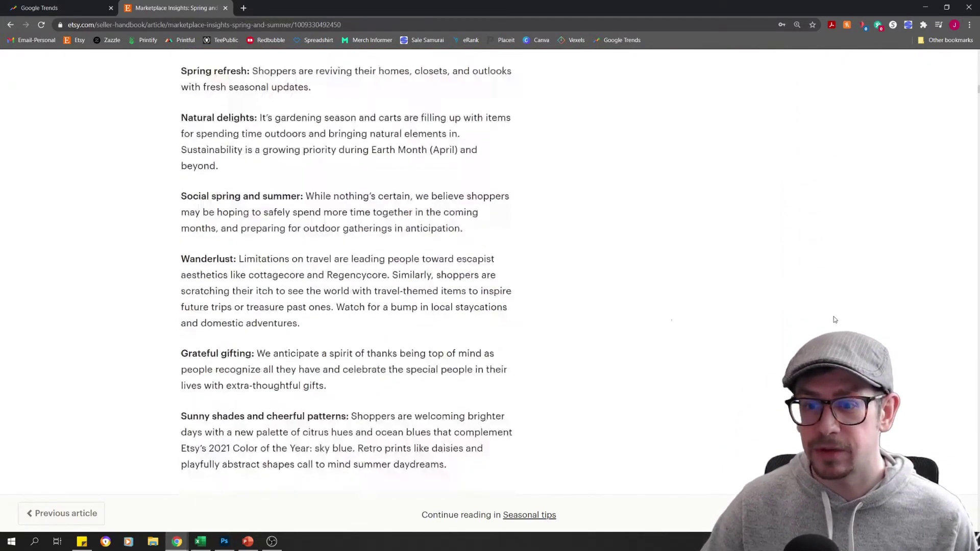
scroll(837, 318, "up", 4)
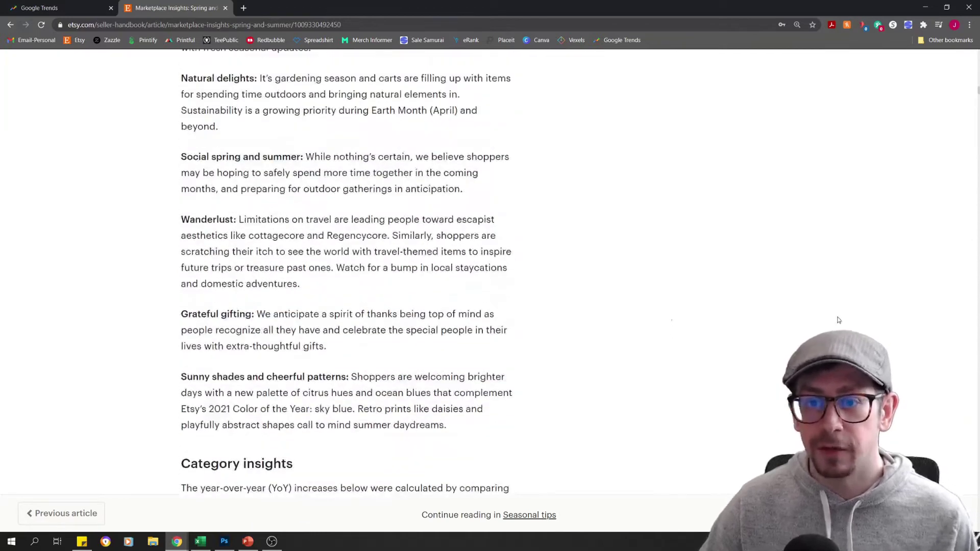
scroll(839, 318, "up", 1)
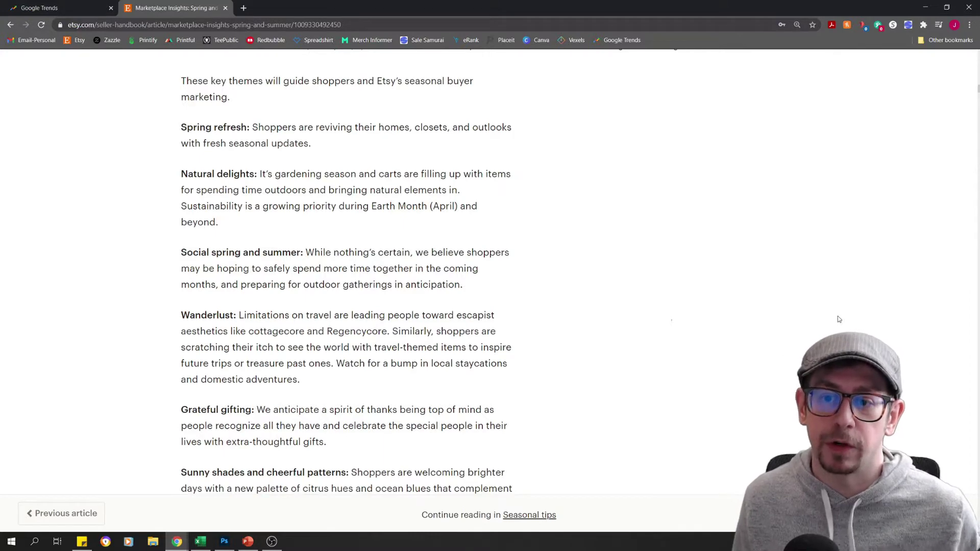
scroll(832, 312, "up", 9)
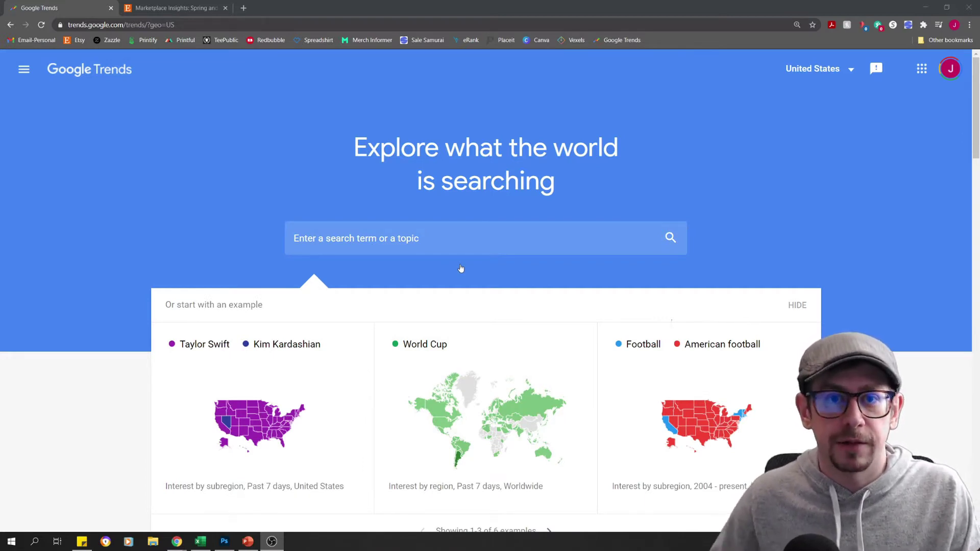
Switch to Google Trends and look up the search term "mom mug" for the United States.
left_click(459, 246)
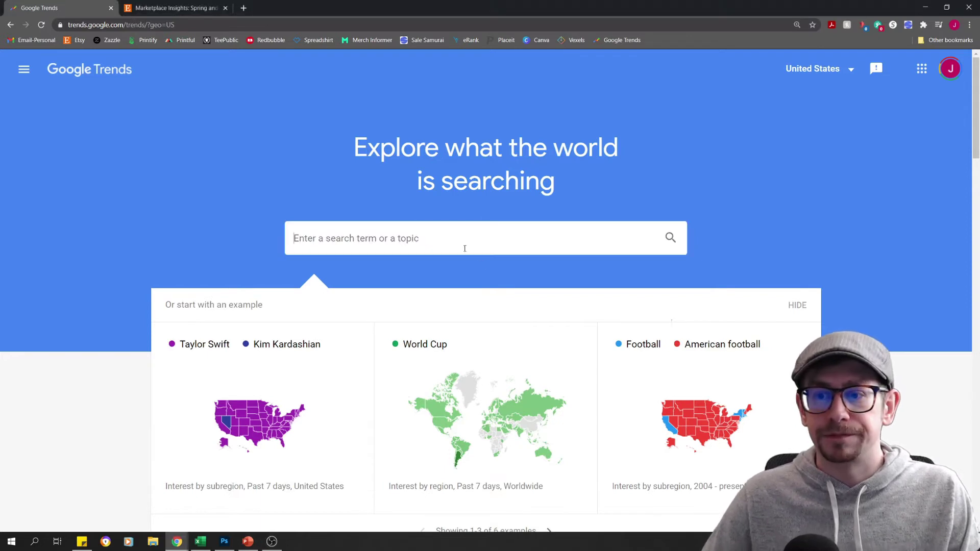
scroll(511, 263, "down", 1)
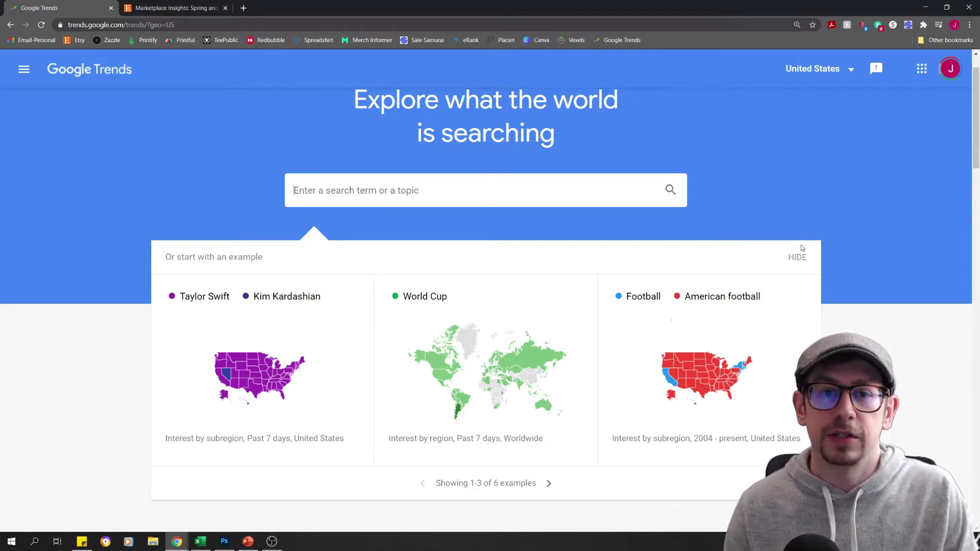
type("mom mug")
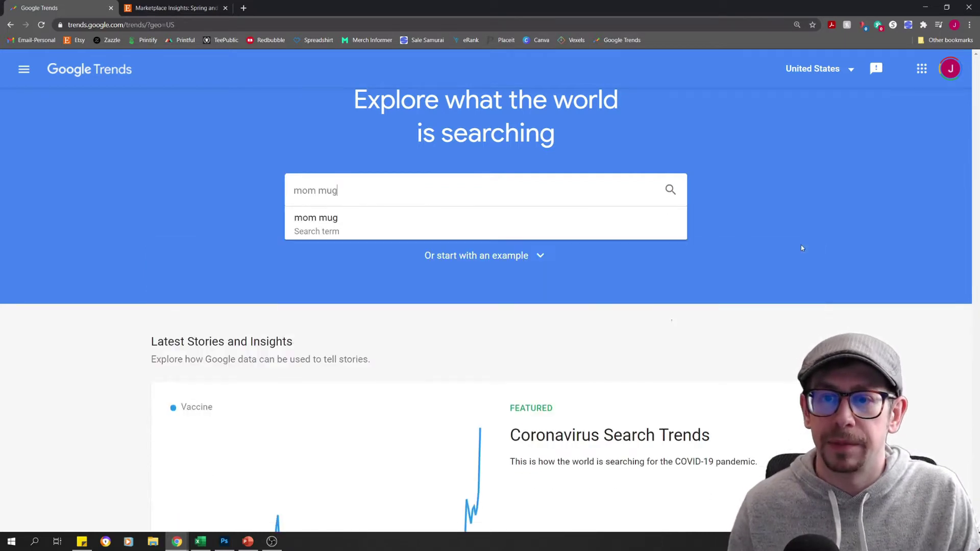
key("Return")
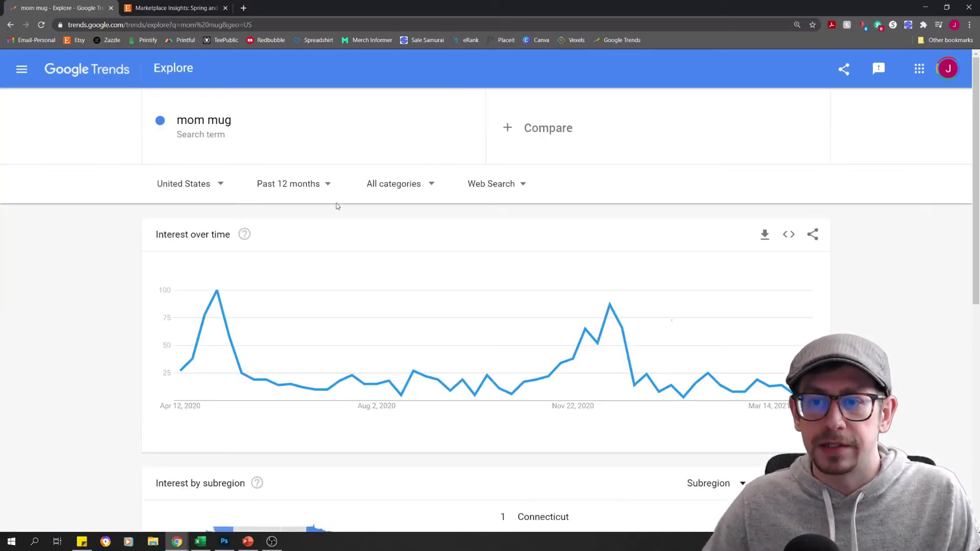
Set the time range to Past 5 years and examine the seasonal peaks in interest for "mom mug".
left_click(329, 189)
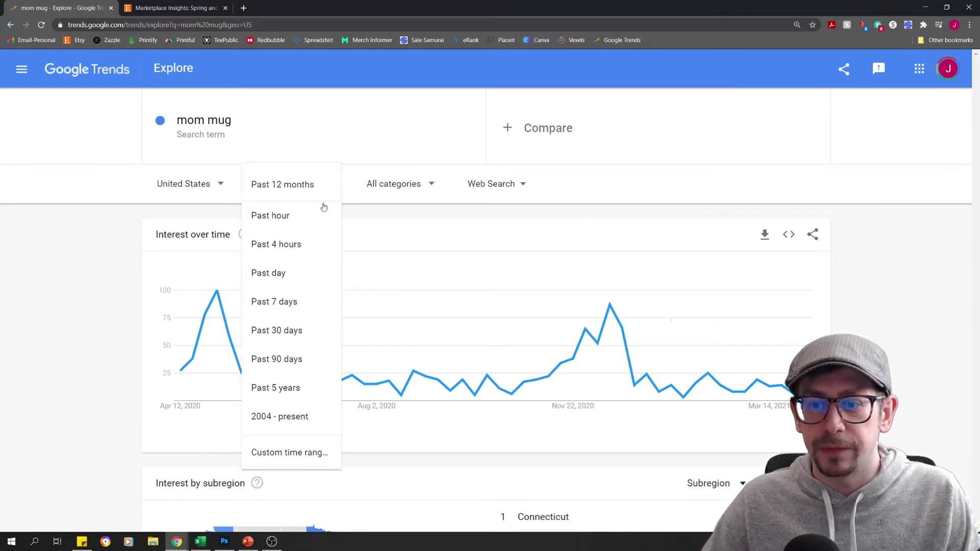
left_click(289, 393)
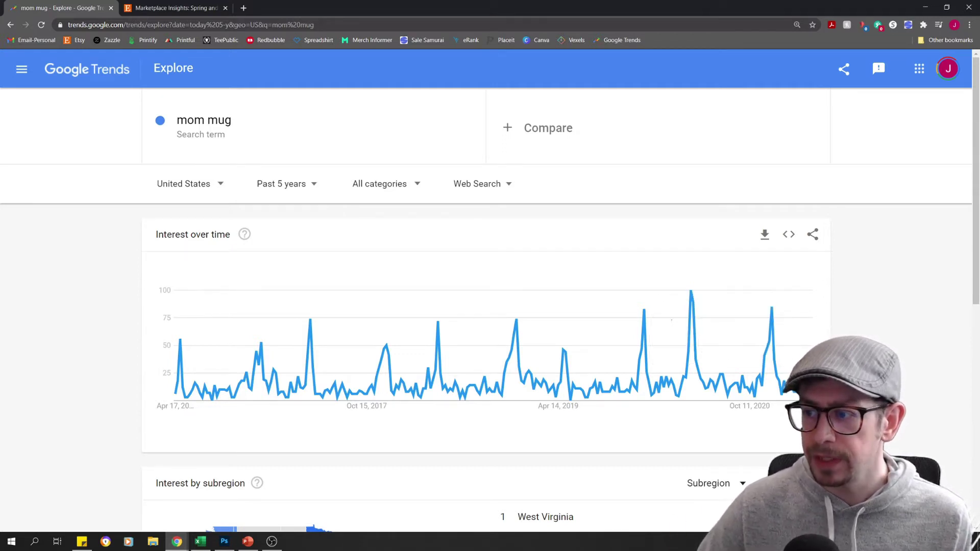
mouse_move(774, 403)
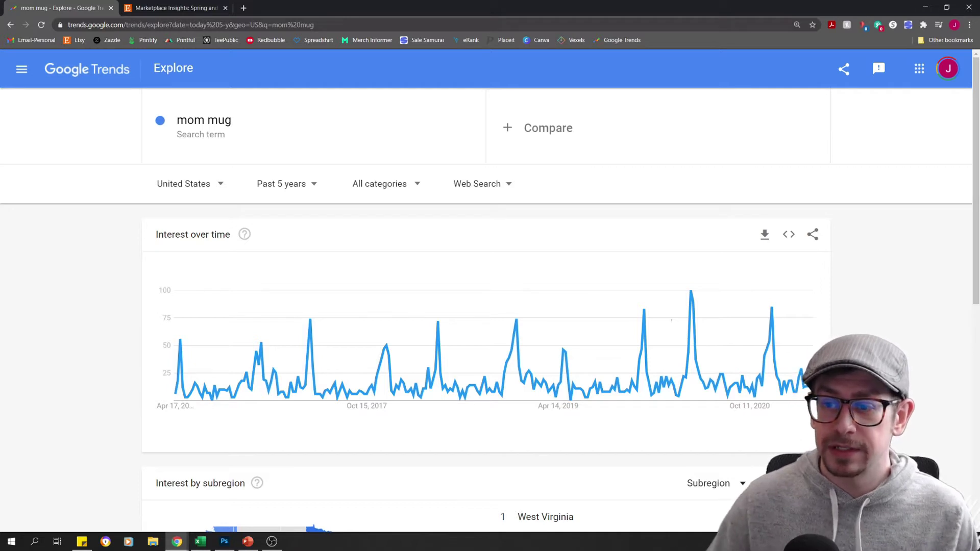
mouse_move(773, 373)
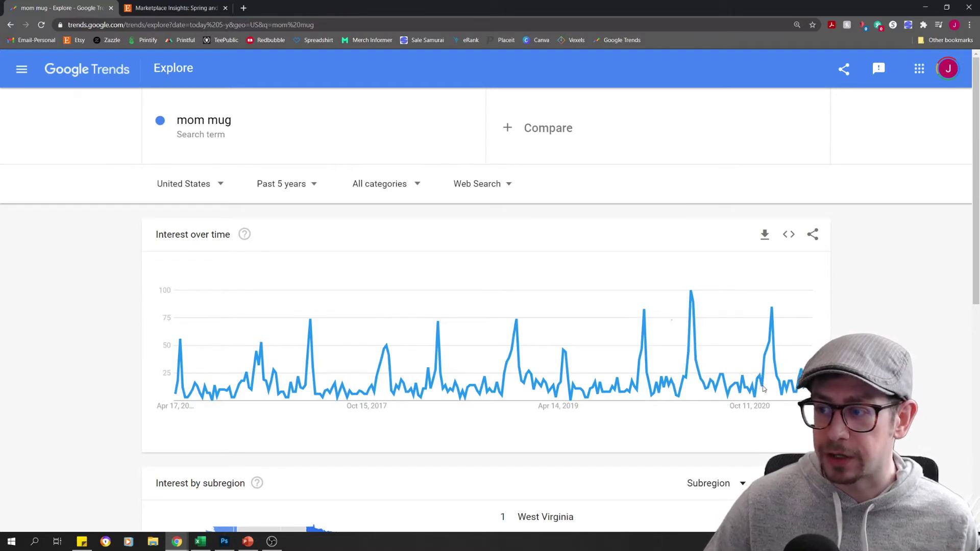
mouse_move(765, 388)
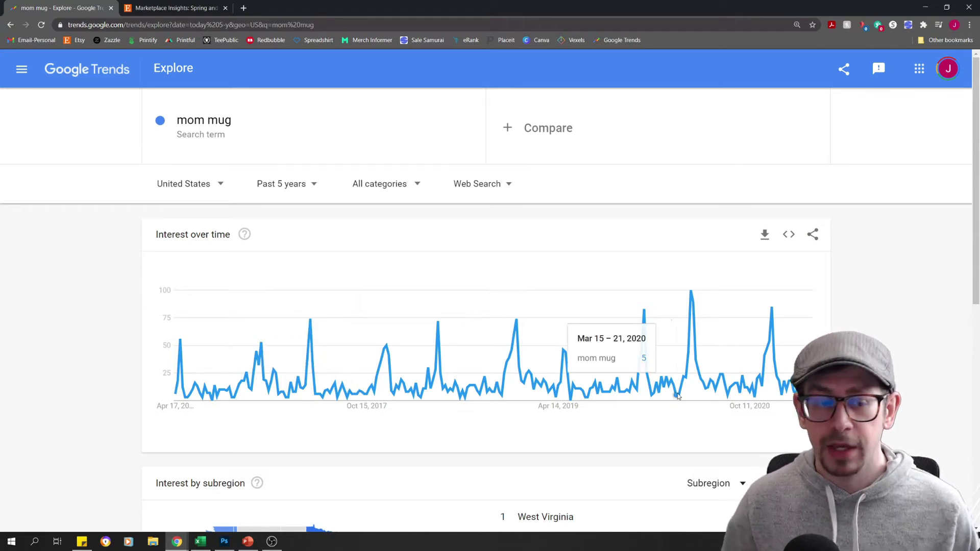
Replace the search term with "dad mug" and examine its interest over time.
left_click(338, 106)
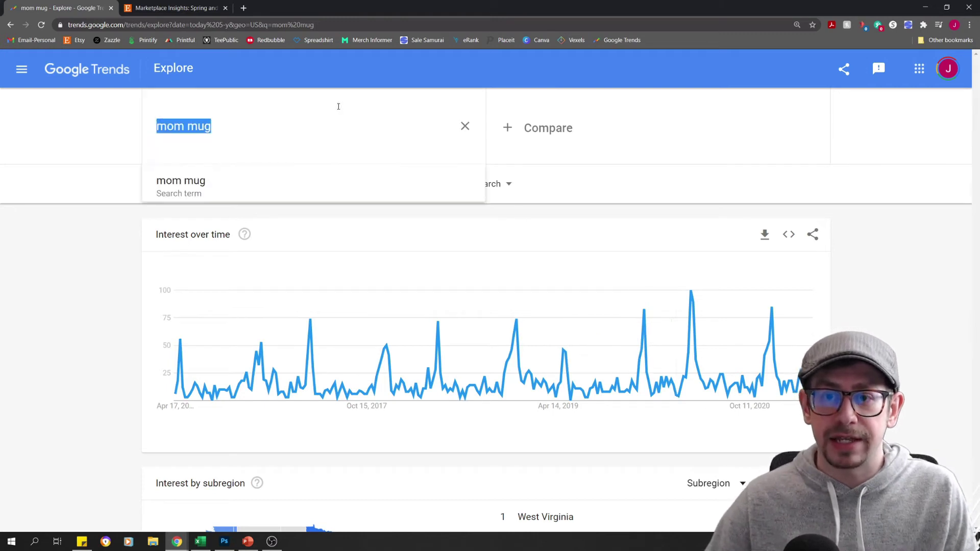
type("dad mug")
key("Return")
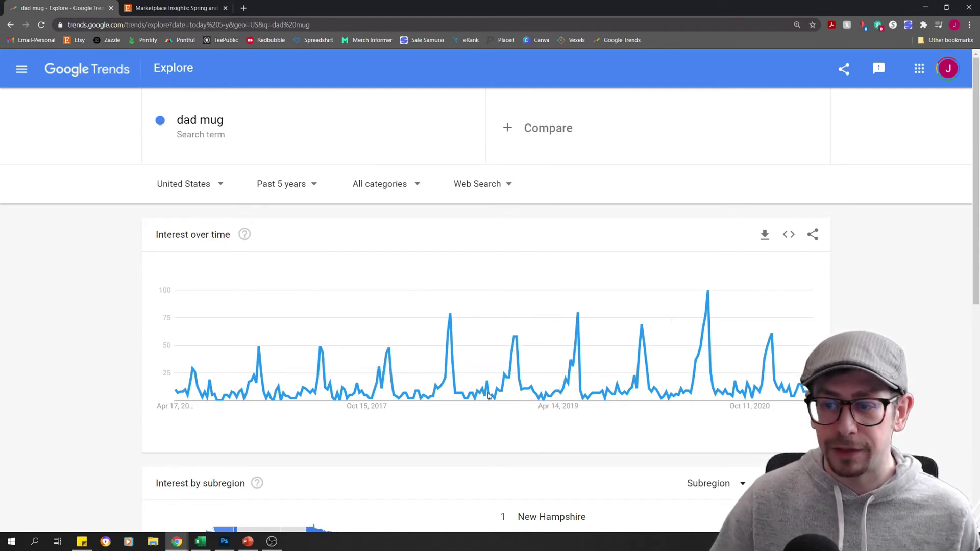
mouse_move(488, 395)
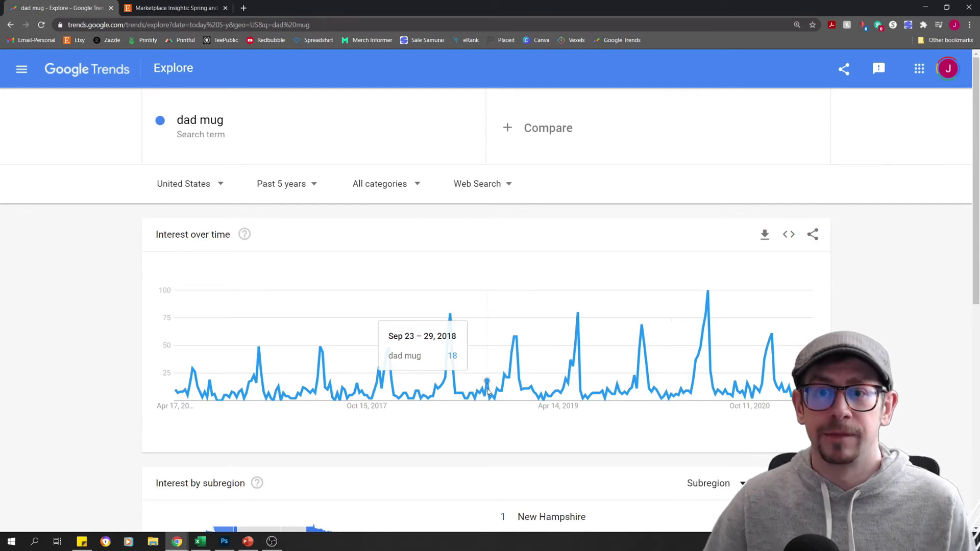
Replace the search term with "beach tshirt" and examine its interest over the past 5 years.
left_click(410, 140)
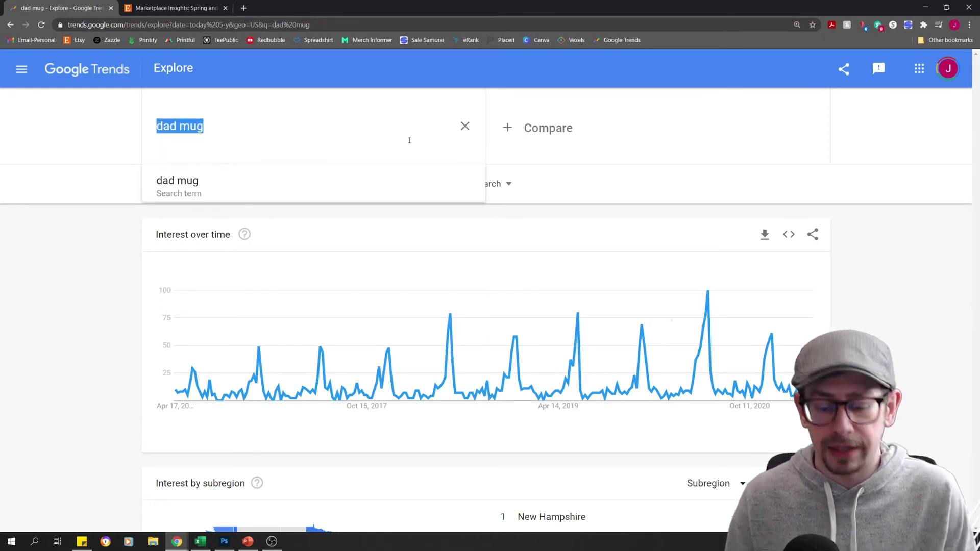
type("beach ")
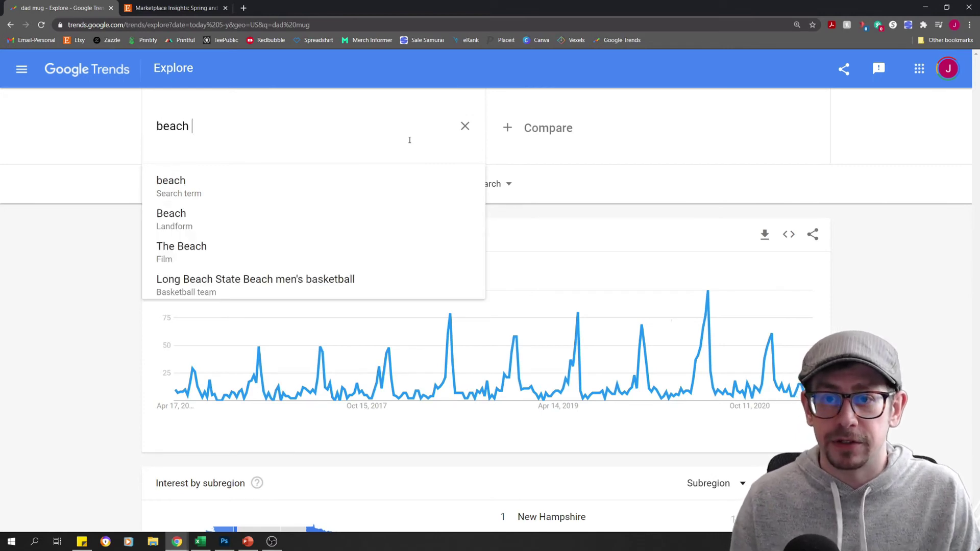
type("tshirt")
key("Return")
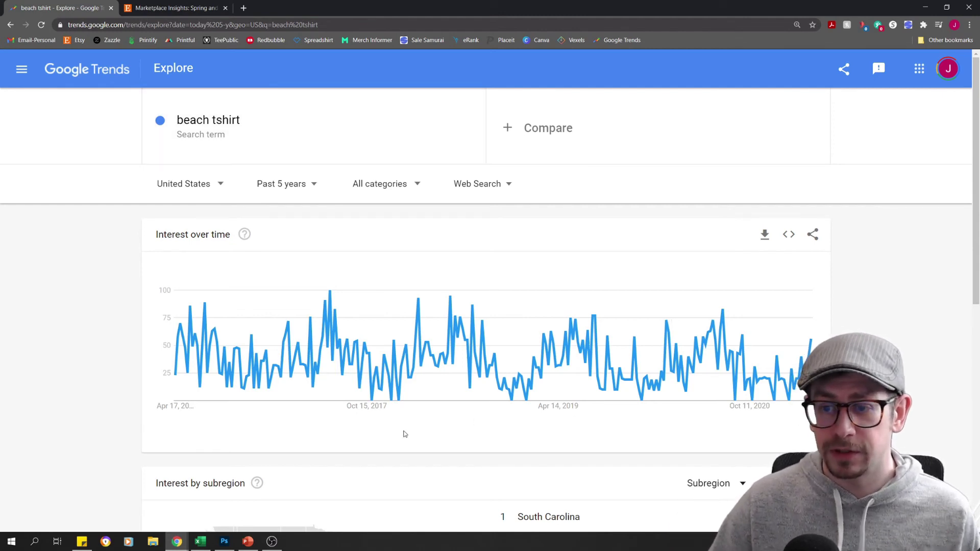
mouse_move(720, 391)
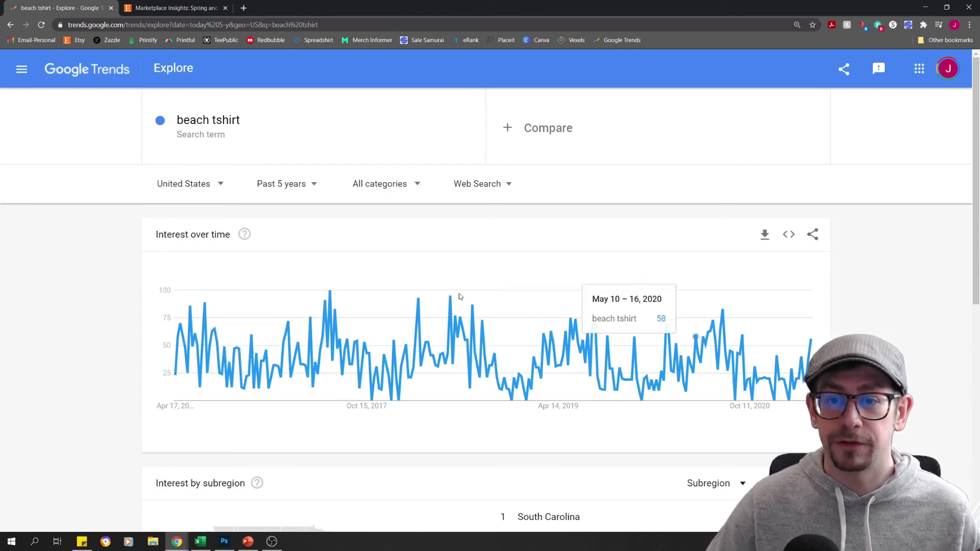
left_click(216, 187)
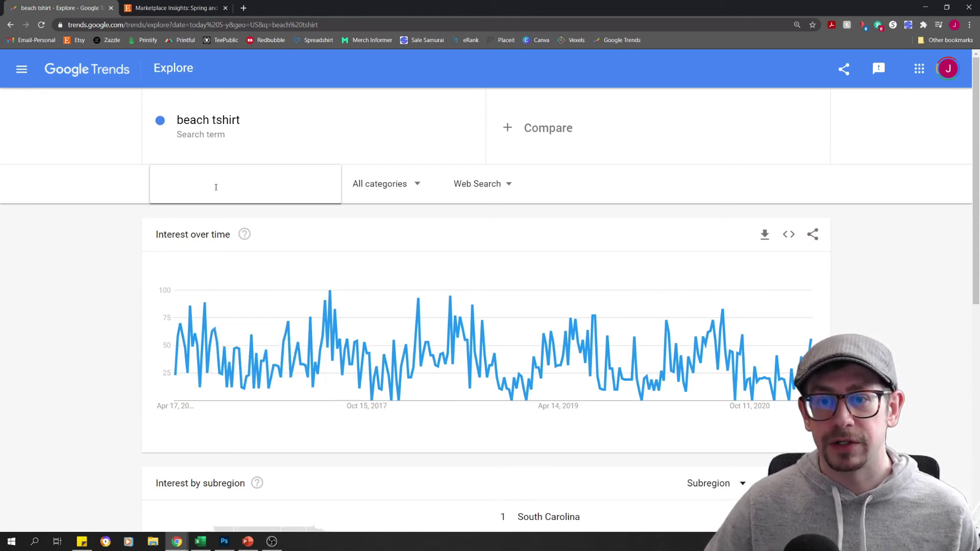
left_click(914, 381)
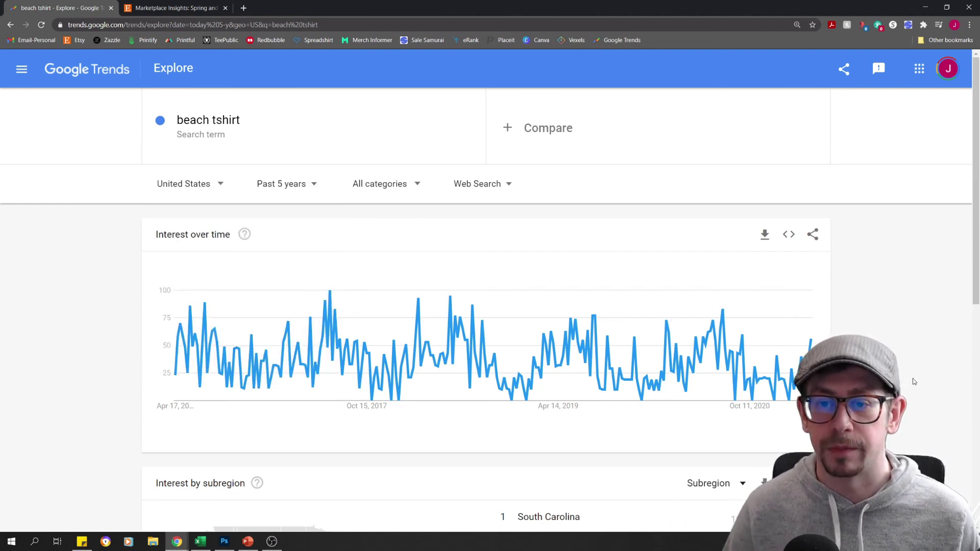